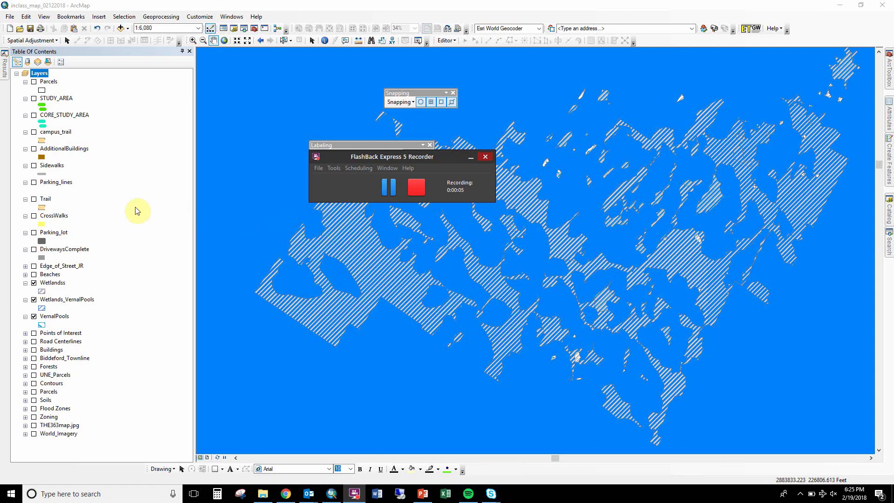
Step: Switch on every layer in the Layers group, then turn off Zoning and Flood Zones
click(37, 206)
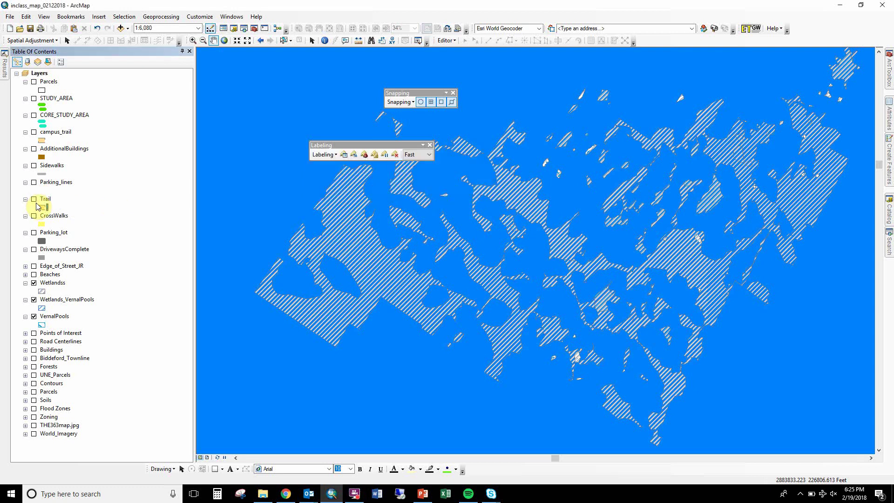
ctrl+click(34, 199)
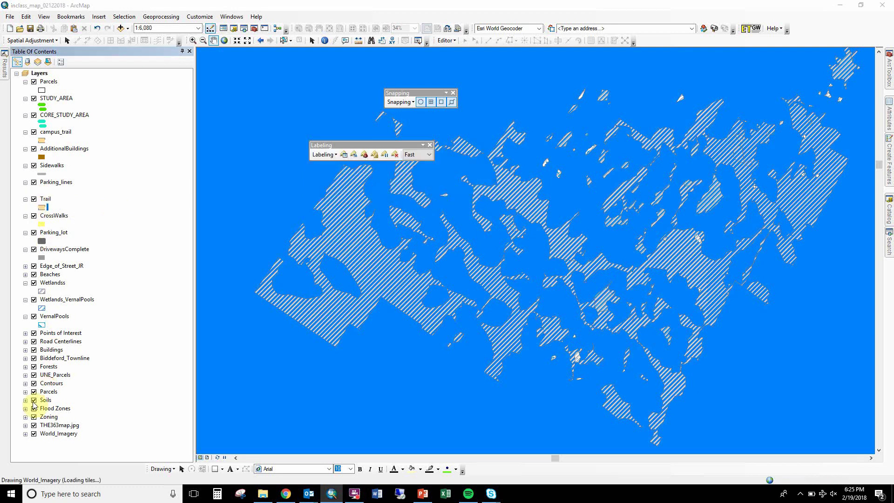
click(33, 417)
click(34, 408)
Step: Hide the Soils layer and the THE363map.jpg scanned plan, and pan the map toward Pool St
click(34, 400)
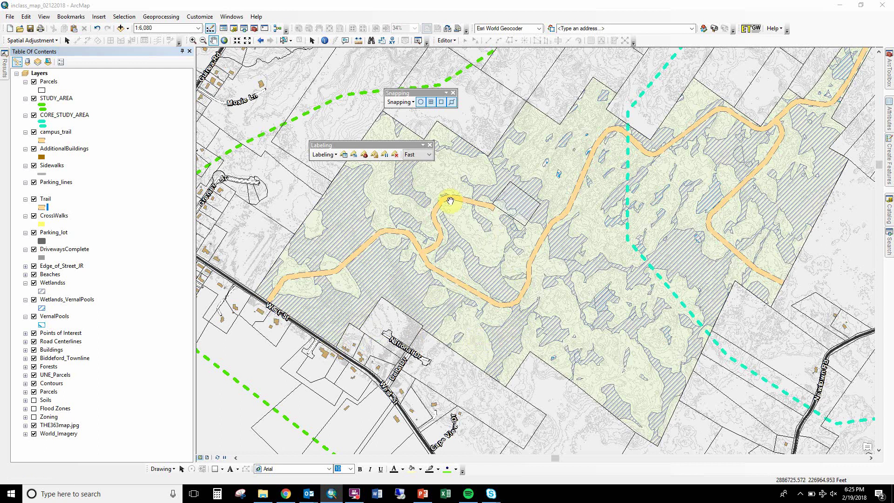
drag(752, 231, 546, 272)
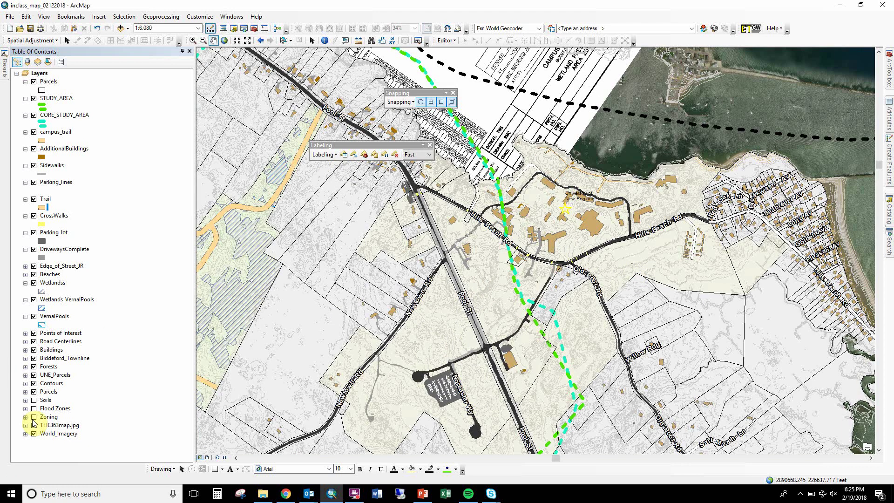
click(33, 425)
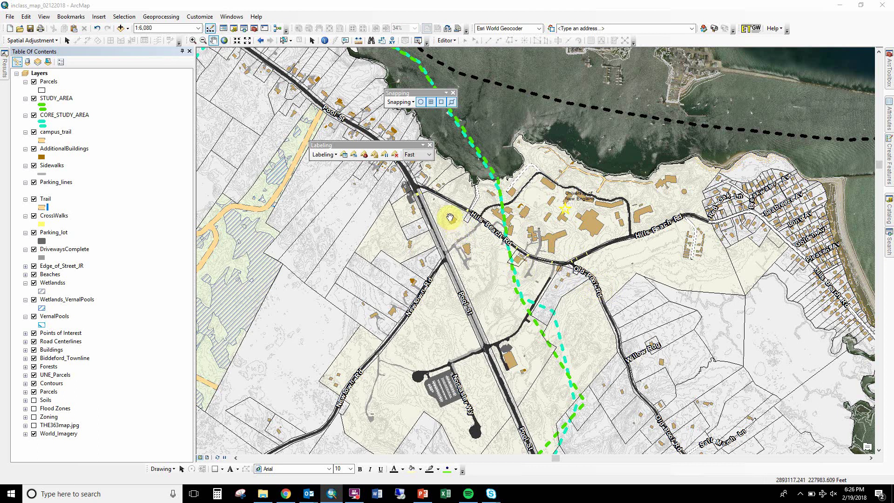
mouse_move(432, 192)
mouse_down()
mouse_move(477, 208)
mouse_move(495, 236)
mouse_move(563, 284)
mouse_move(661, 306)
mouse_up()
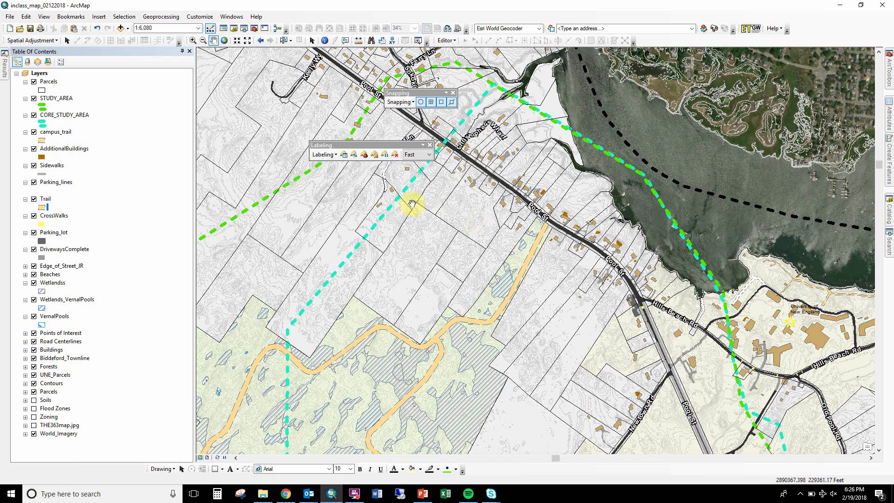
Step: Zoom to 1:1,957 near Pool St, pan to the Hills Beach Rd campus, and dock the Labeling toolbar
click(195, 41)
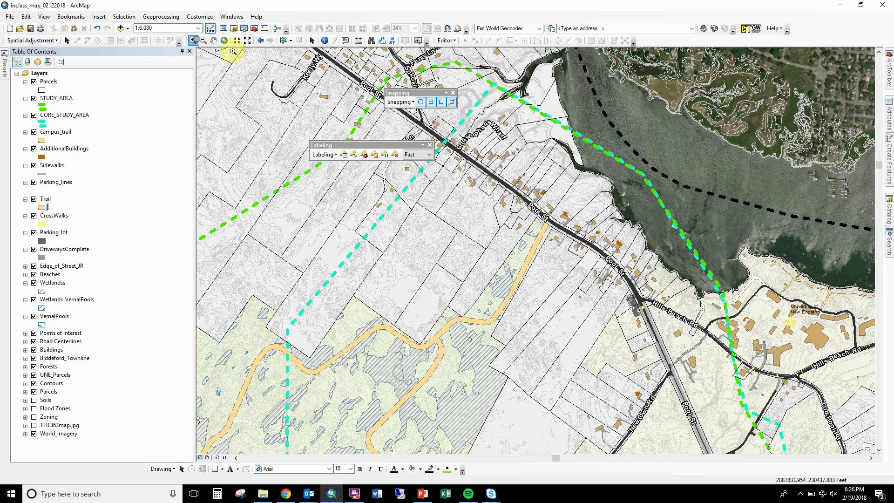
click(620, 281)
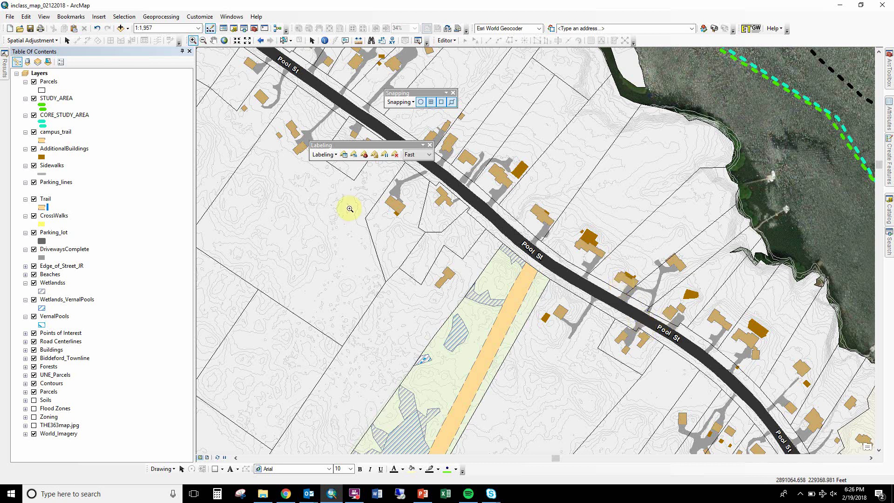
click(213, 40)
drag(610, 330, 420, 117)
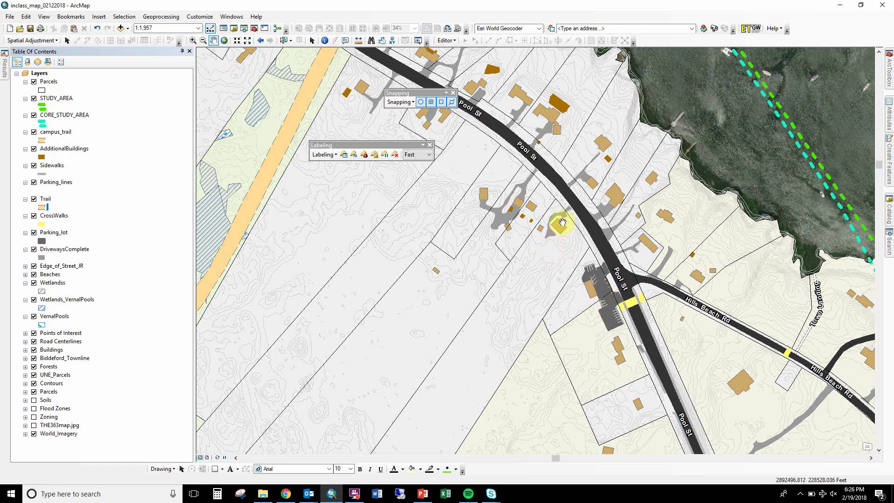
drag(592, 274, 479, 150)
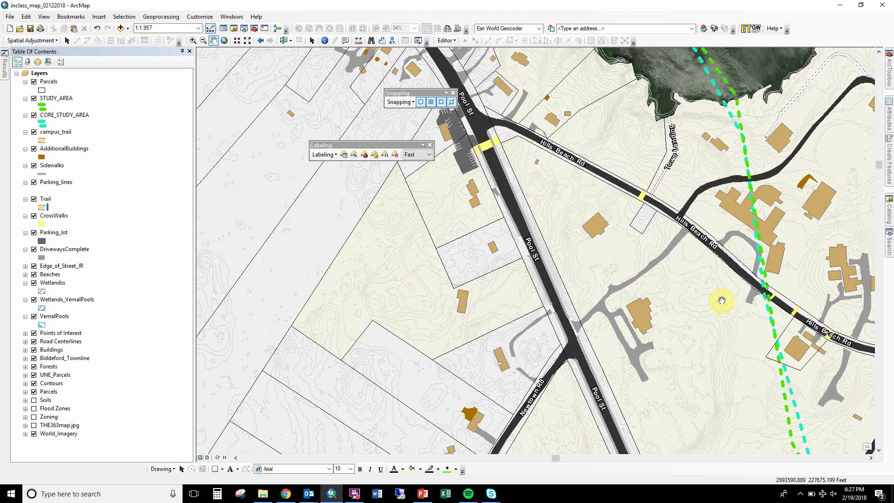
drag(777, 303, 435, 223)
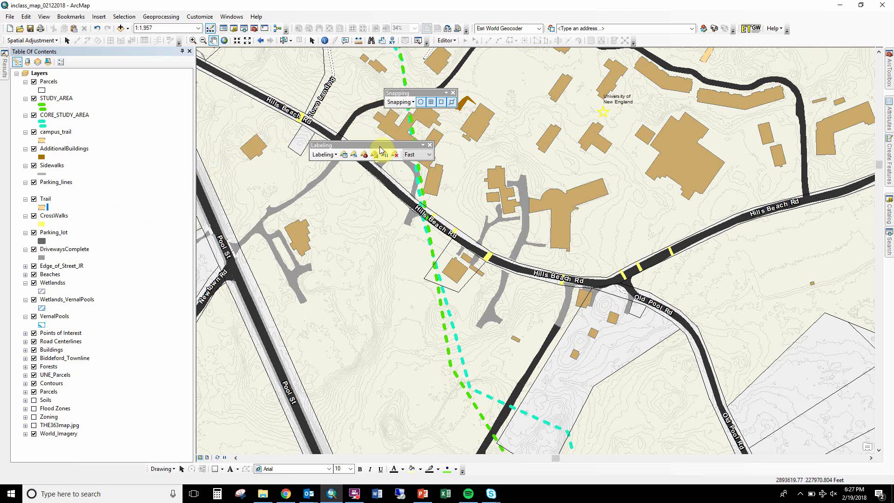
drag(380, 149, 307, 64)
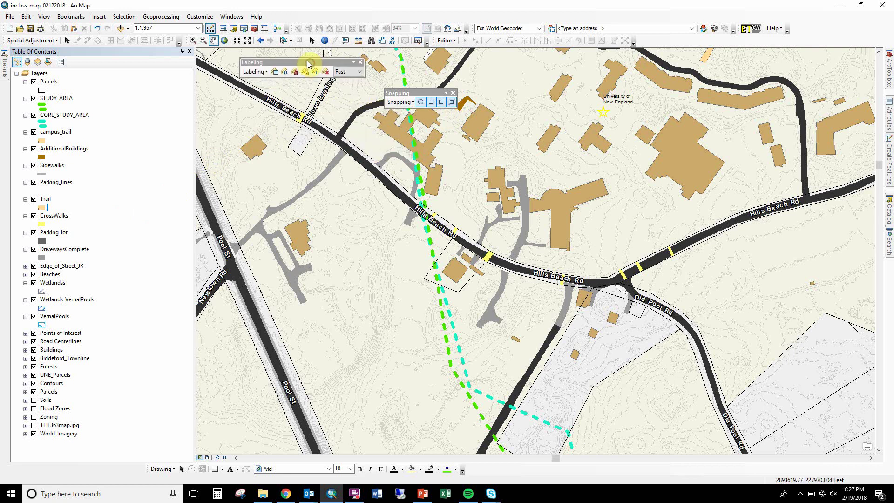
Step: Toggle the Labeling toolbar off and back on from the toolbar list
right_click(334, 25)
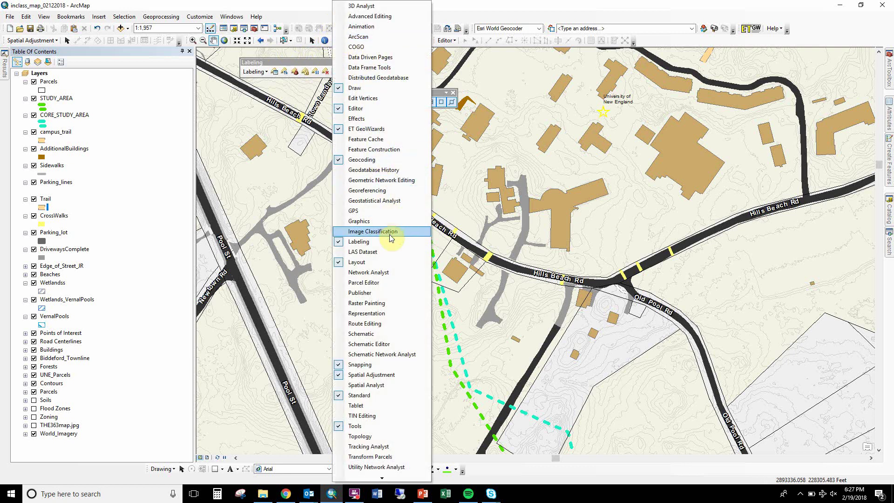
click(372, 241)
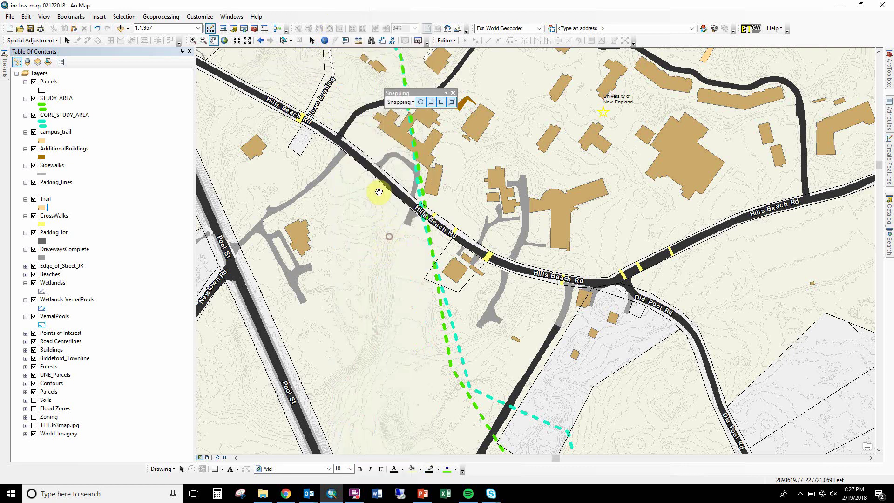
right_click(347, 21)
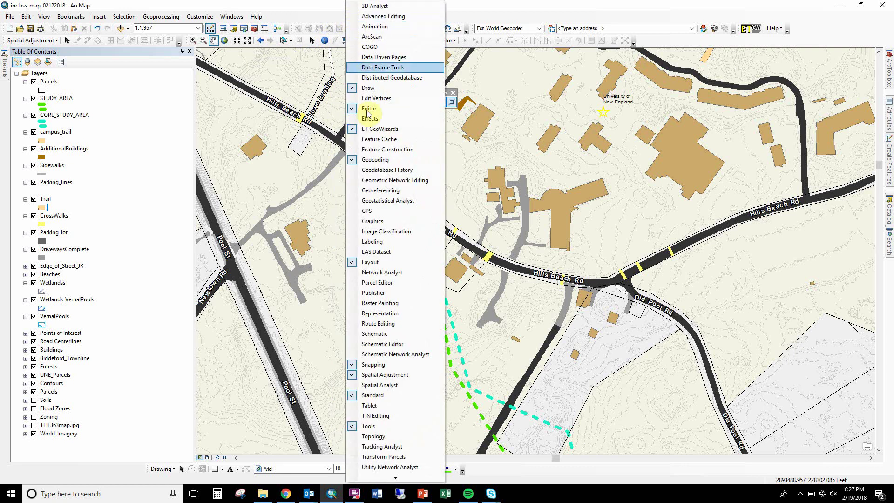
click(385, 240)
Step: Confirm Use Maplex Label Engine is checked in the Labeling menu, then expand Road Centerlines
click(254, 73)
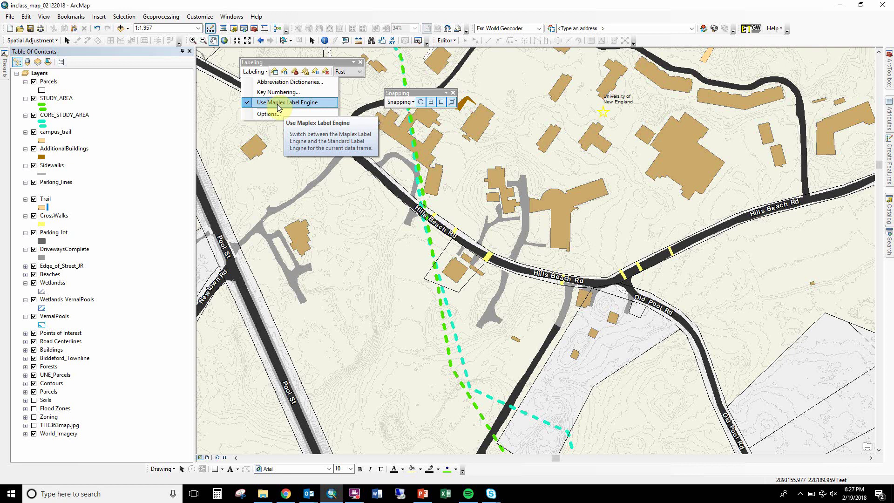
click(253, 71)
click(253, 72)
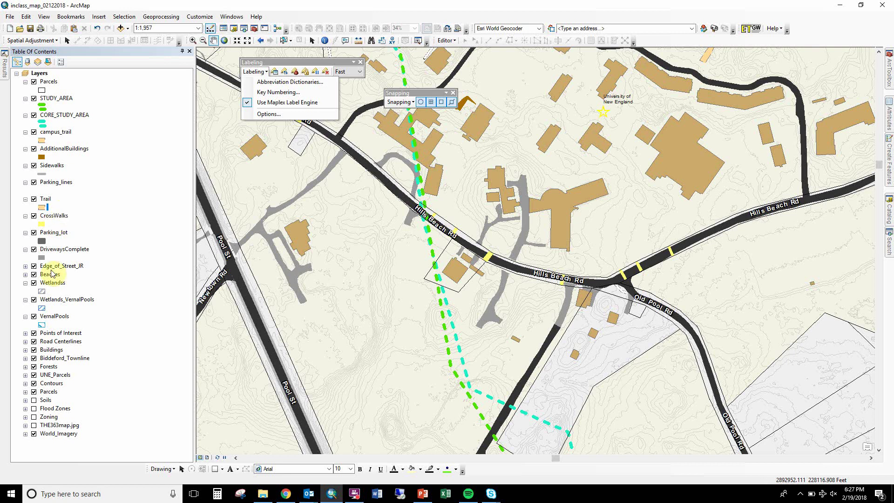
click(25, 341)
Step: Open the Road Centerlines Layer Properties Labels tab, showing RDNAME labels in Arial 11 bold
click(56, 342)
double_click(56, 343)
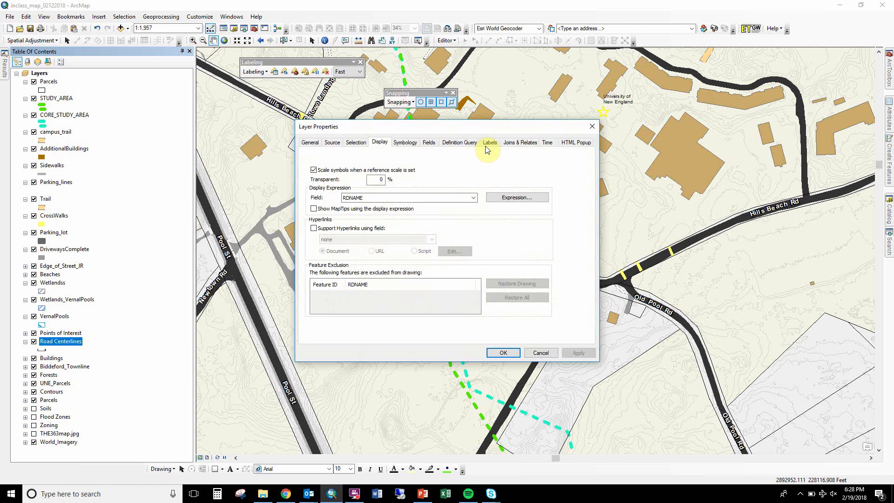
click(488, 142)
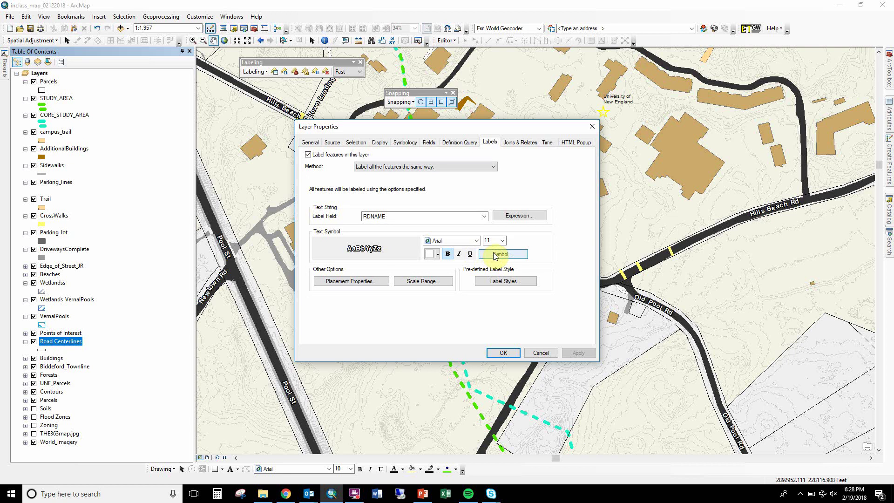
Step: In Placement Properties, keep Street Placement as the line label placement style
click(352, 280)
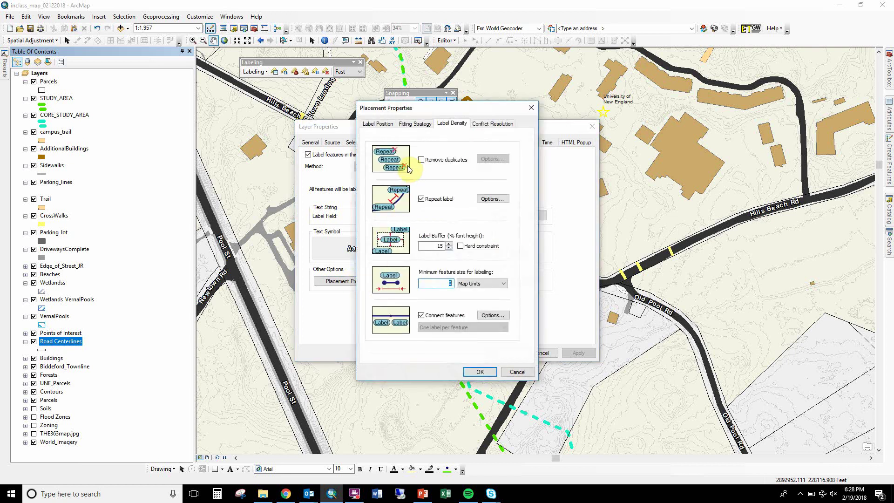
click(383, 129)
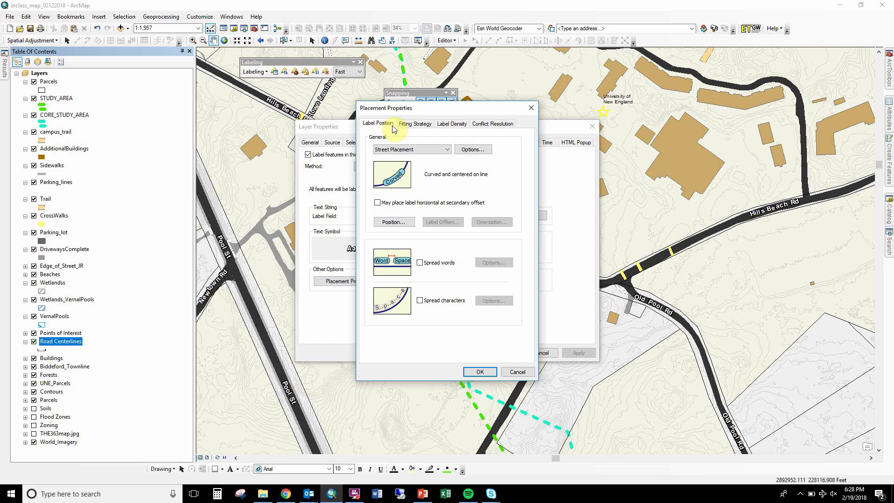
click(410, 149)
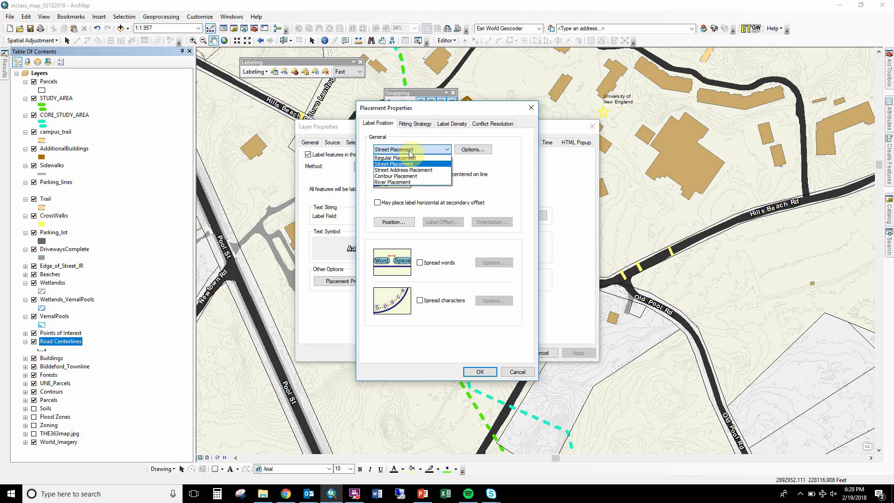
click(409, 150)
click(410, 150)
click(411, 164)
Step: Review the Street Placement options and set the label position to Centered Curved
click(472, 149)
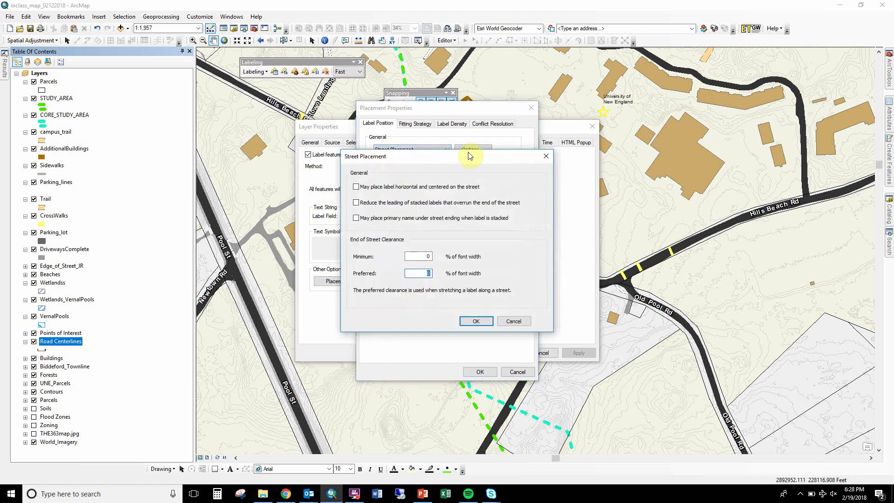
click(550, 159)
click(405, 222)
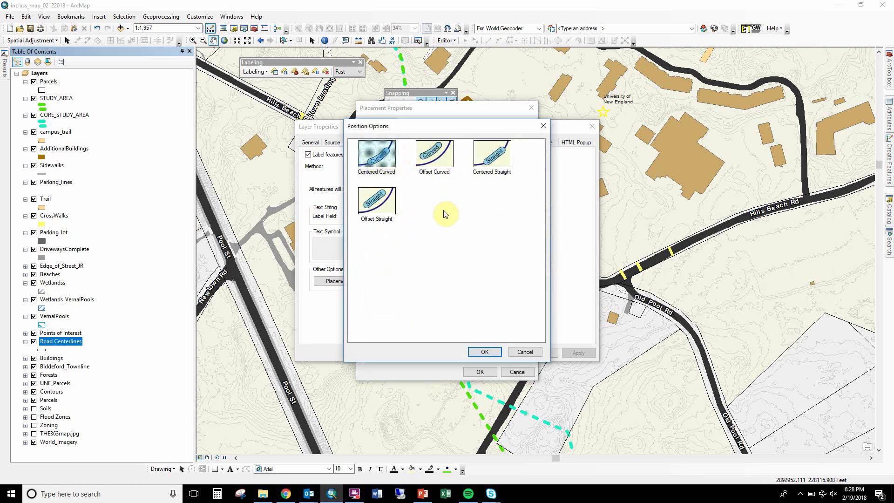
click(484, 352)
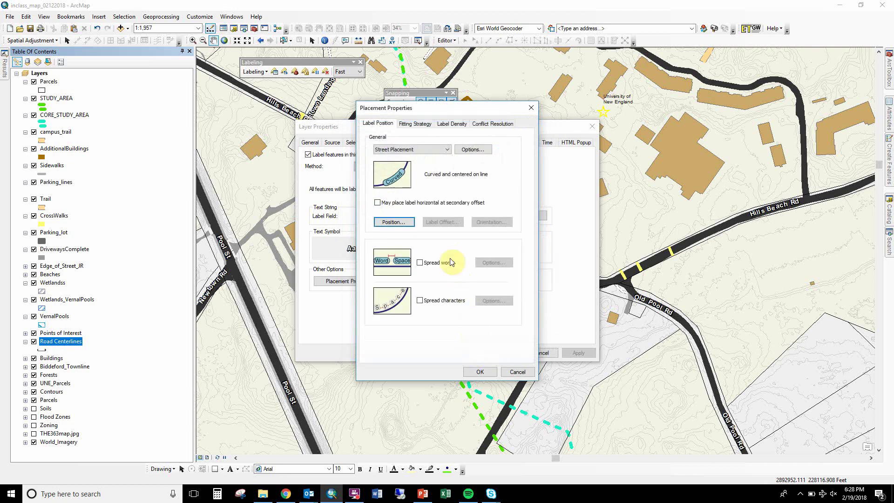
Step: Keep Repeat label on the Label Density tab with a 3-inch minimum repetition interval
click(413, 124)
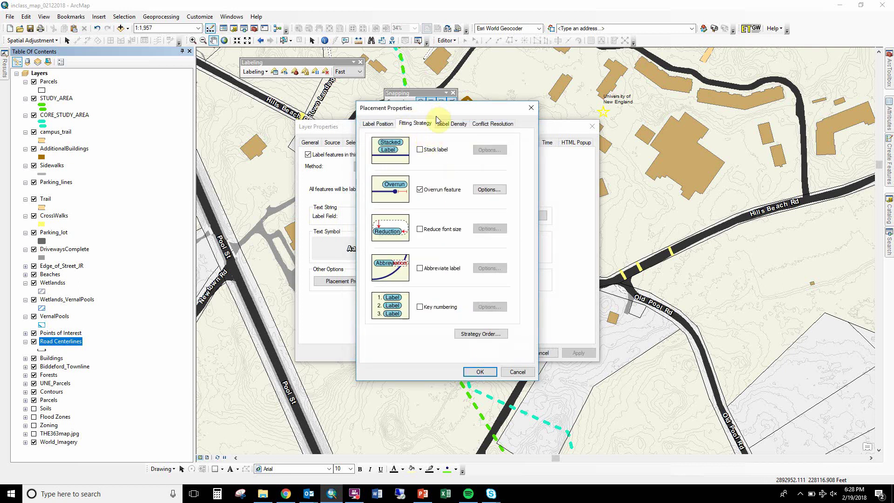
click(448, 123)
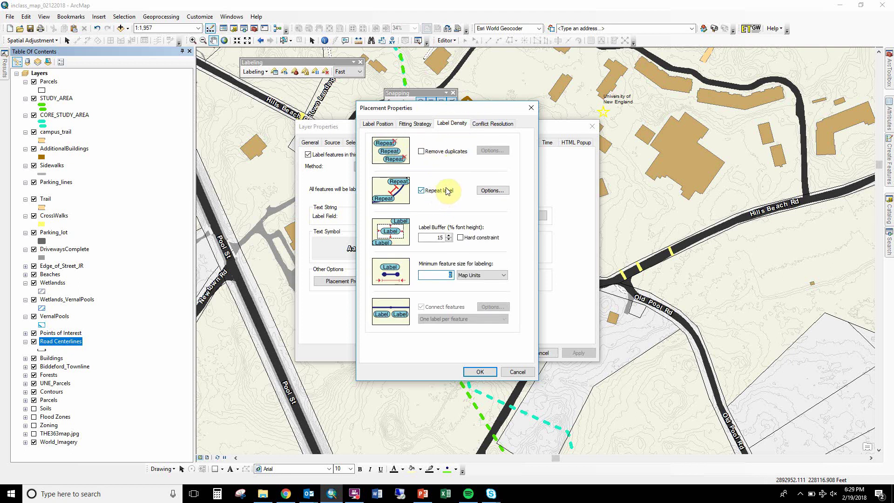
click(491, 190)
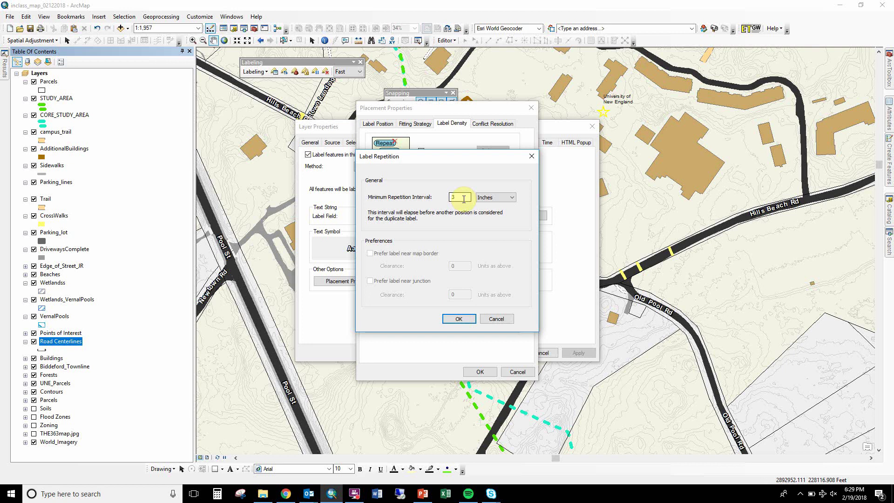
click(458, 318)
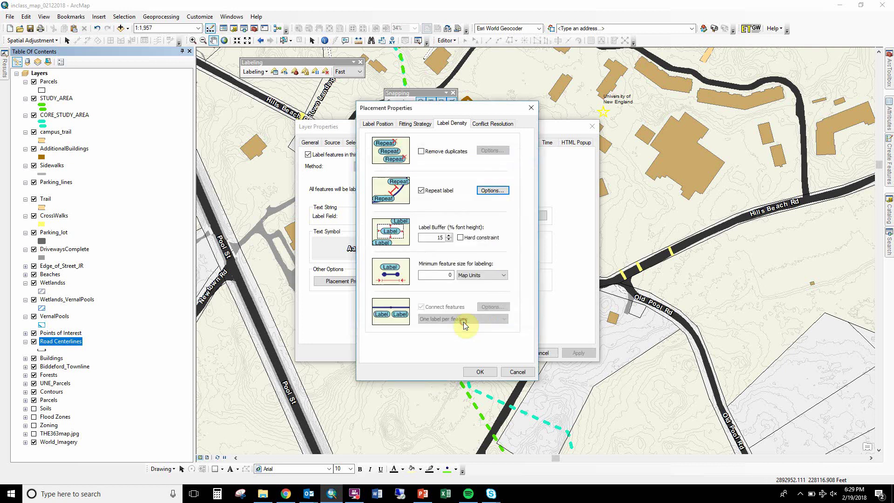
Step: Leave feature weight at 0 and uncheck Never remove (place overlapping) under Conflict Resolution
click(485, 124)
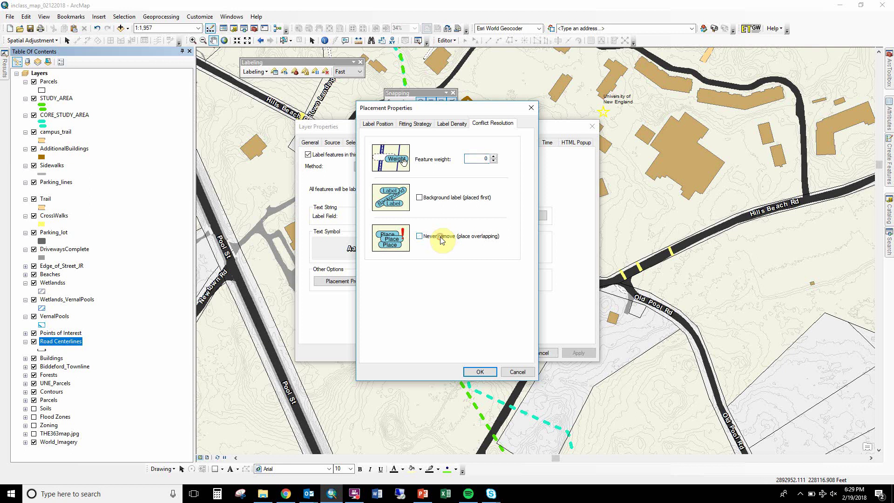
click(441, 239)
Step: Accept the placement settings and open the Symbol Selector for the white Arial 11 bold labels
click(477, 376)
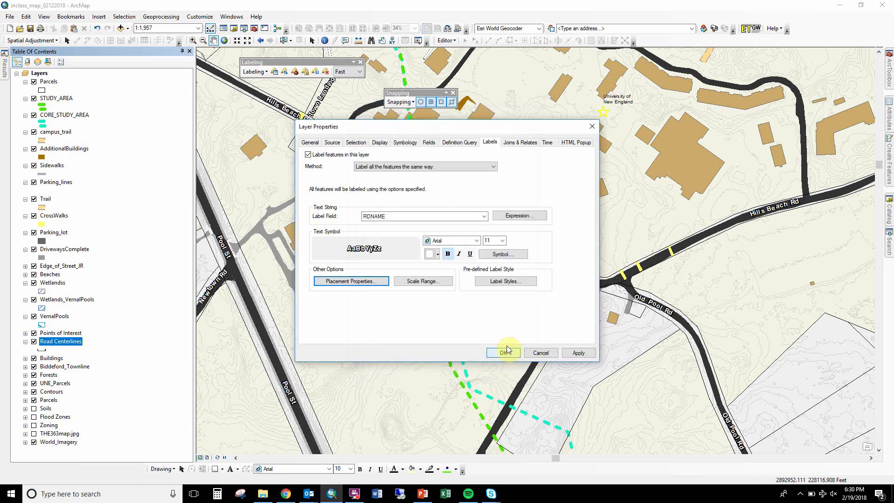
click(494, 257)
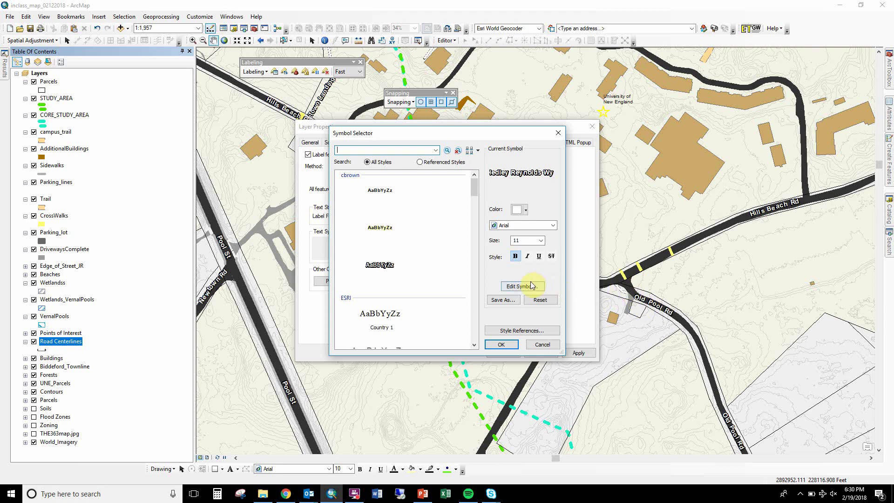
Step: Choose the first cbrown text symbol and open it for editing
click(557, 134)
click(514, 254)
click(383, 191)
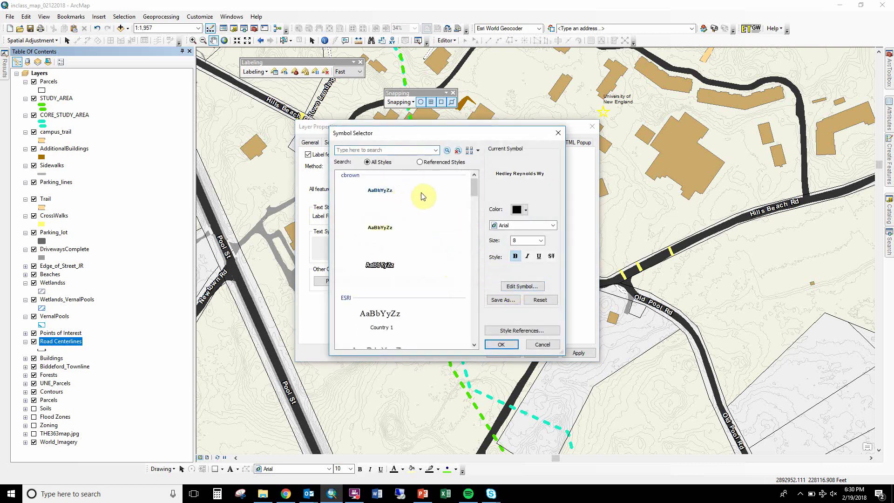
click(513, 288)
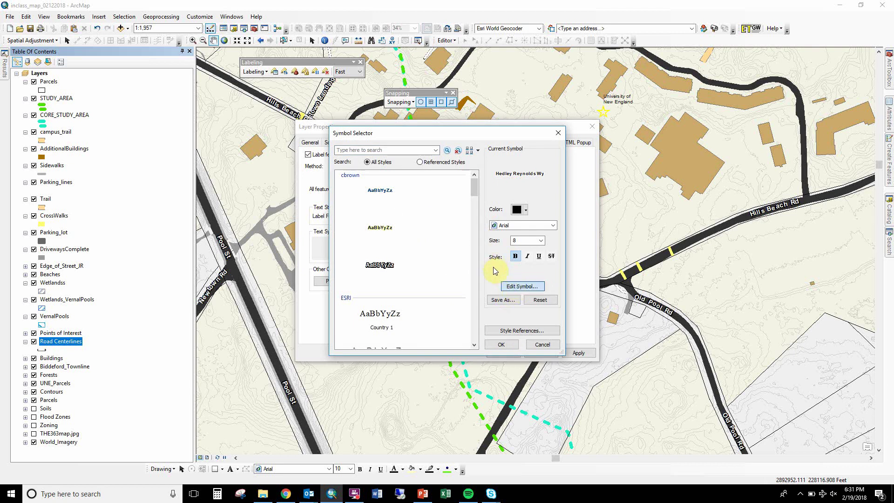
click(509, 286)
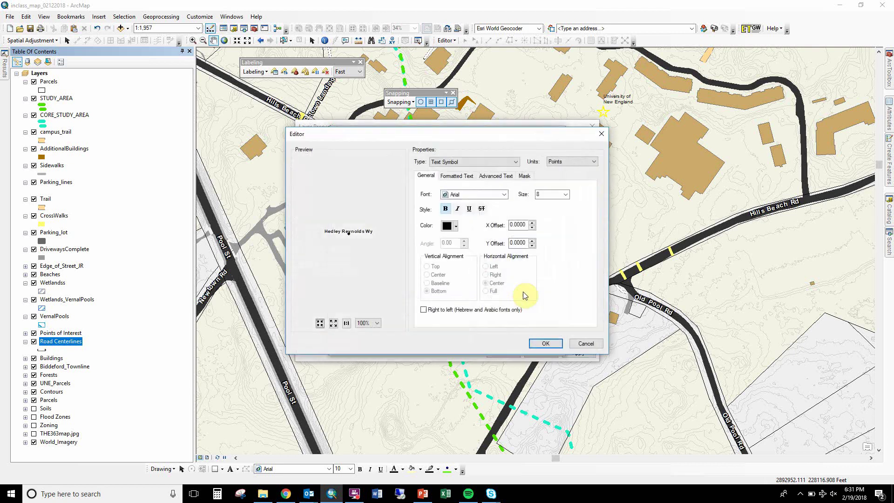
Step: Set the label text mask to a 1-point Halo
click(524, 176)
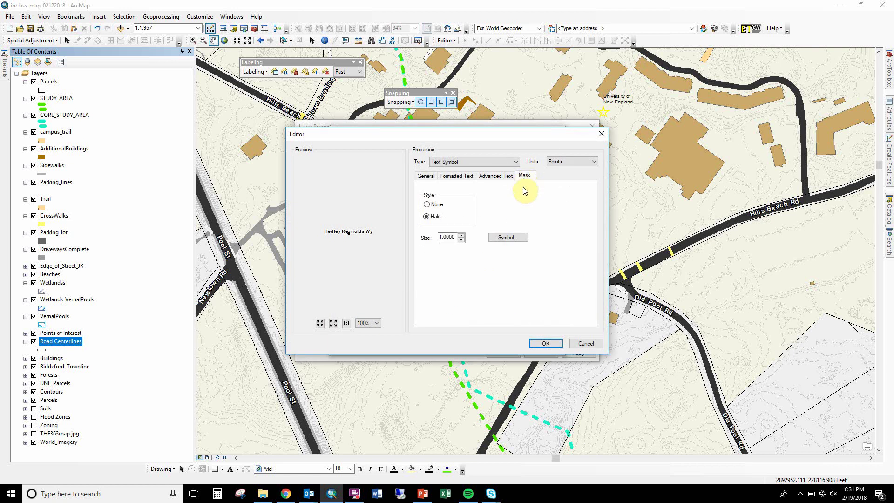
click(427, 205)
click(432, 216)
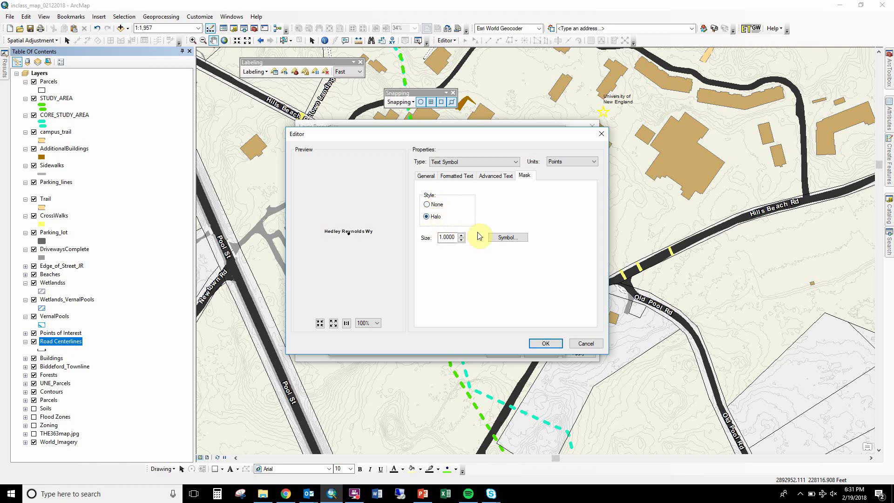
Step: Fill the halo dark grey with No Color outline and confirm both symbol dialogs
click(502, 238)
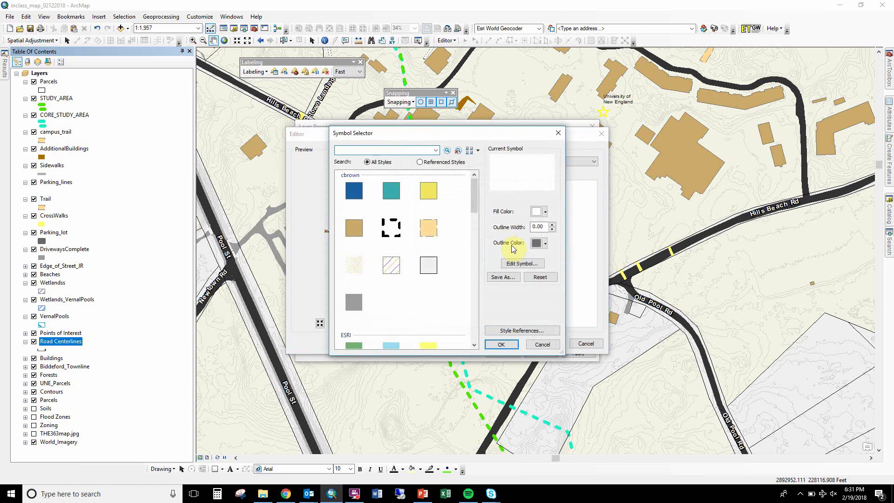
click(536, 214)
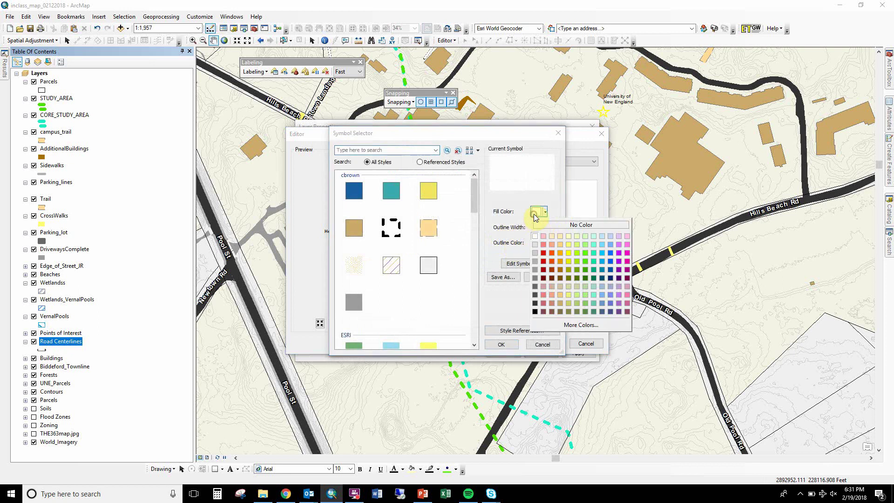
click(535, 303)
click(536, 241)
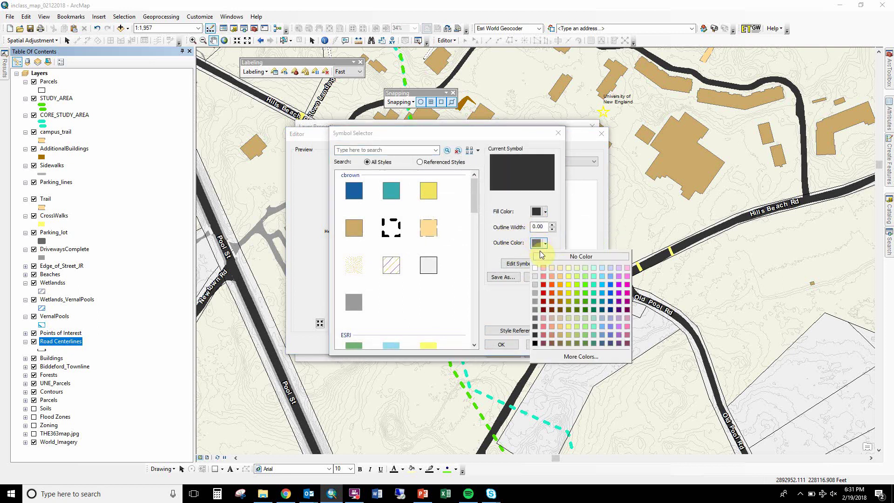
click(539, 254)
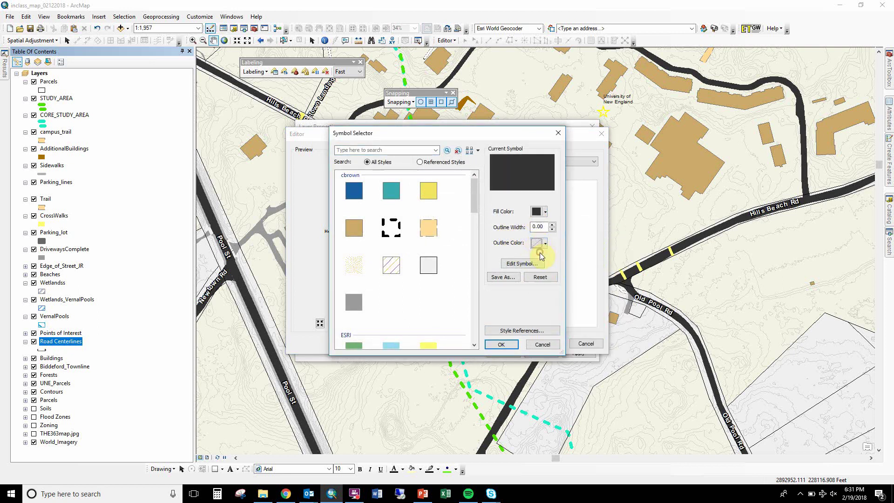
click(507, 343)
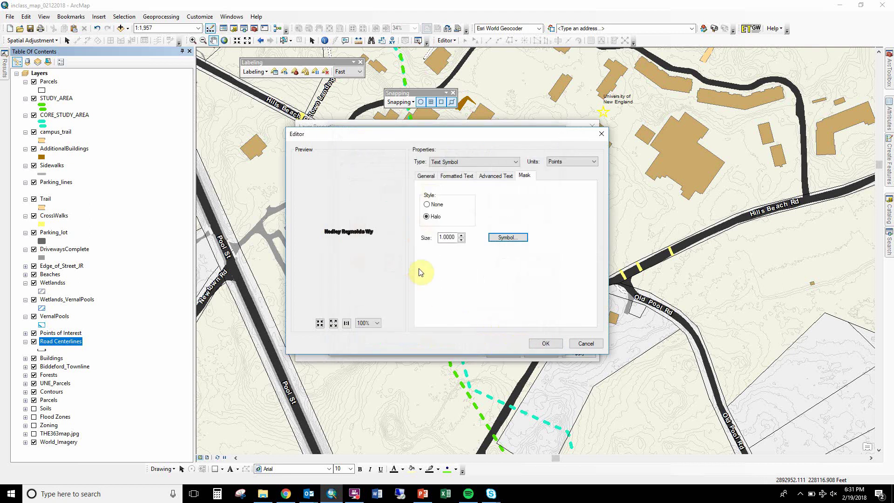
click(539, 342)
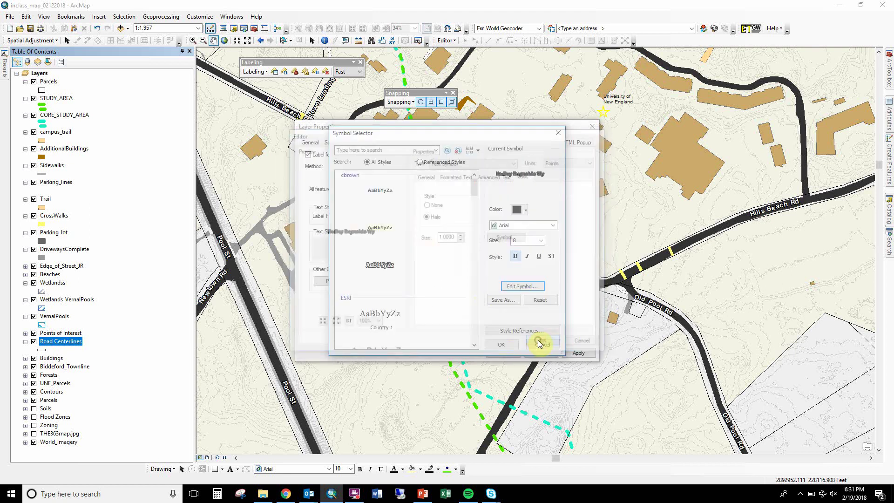
Step: Make the haloed label text white and save it as a new cbrown style symbol
click(516, 209)
click(517, 234)
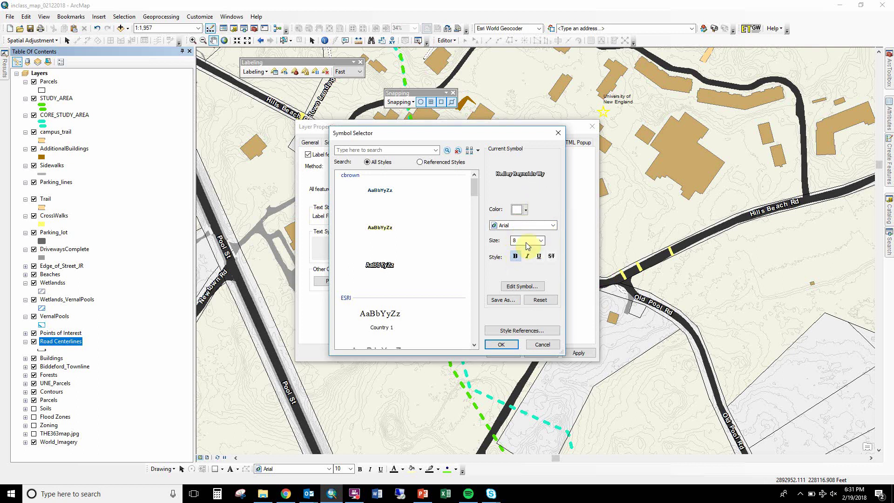
click(499, 298)
click(498, 298)
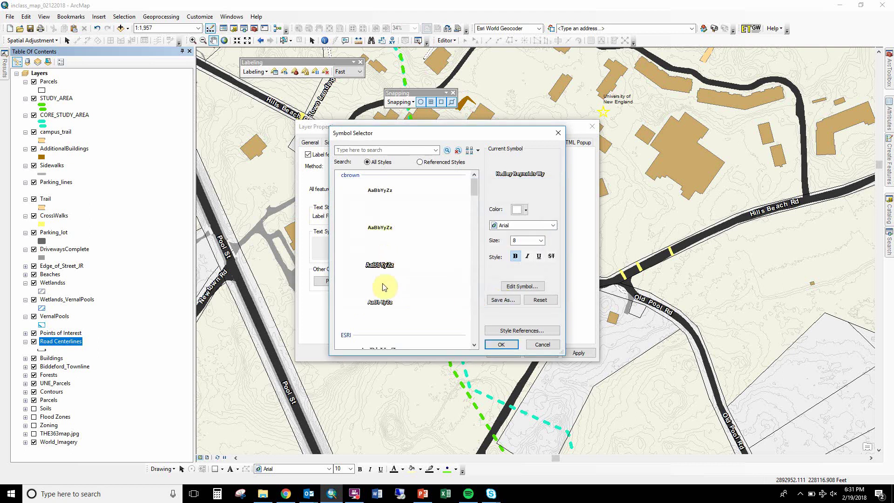
Step: Apply the saved halo text symbol to the Road Centerlines labels and close the dialogs
click(386, 297)
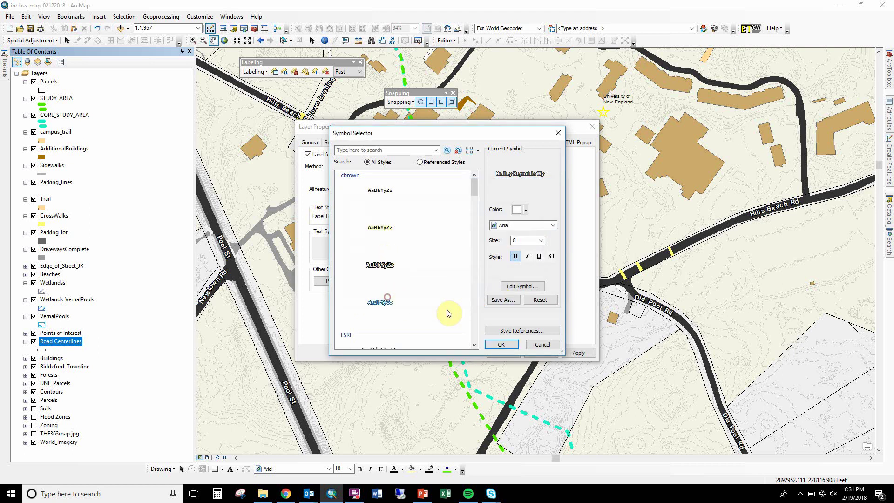
double_click(379, 264)
click(506, 353)
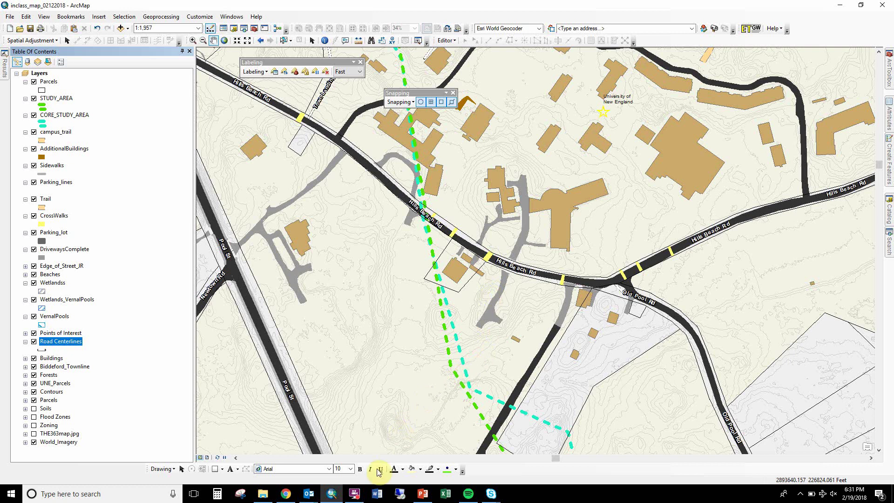
click(354, 494)
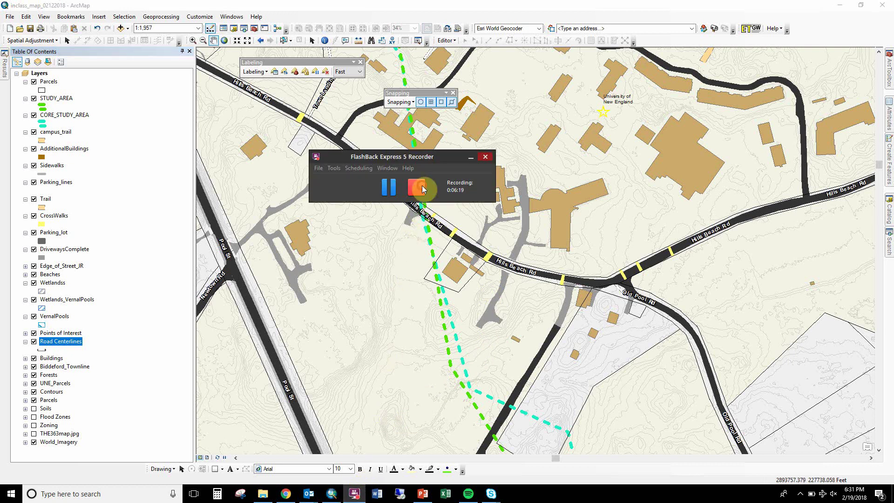